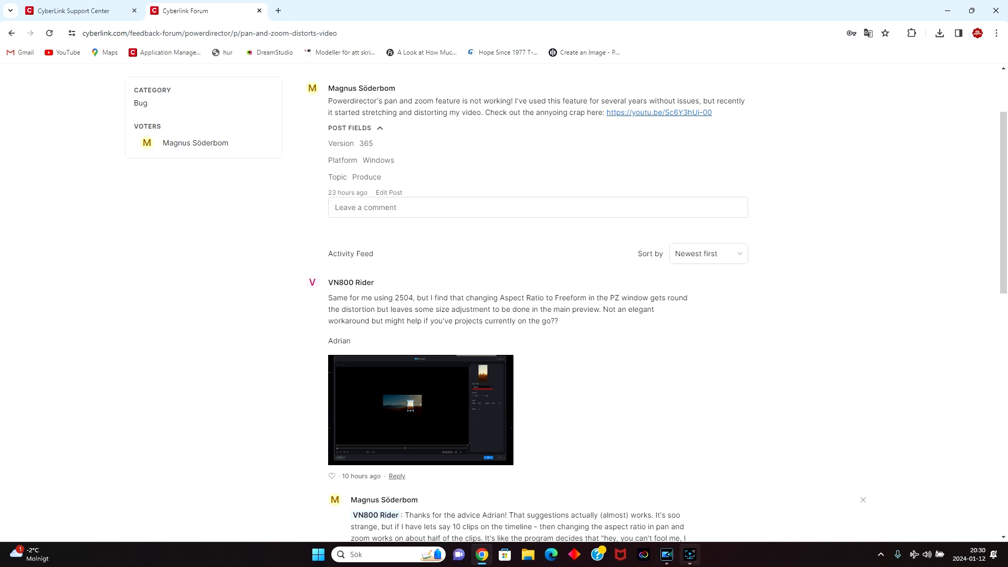
Switch to the 240110short project in PowerDirector and move the playhead to the start of the timeline.
left_click(665, 564)
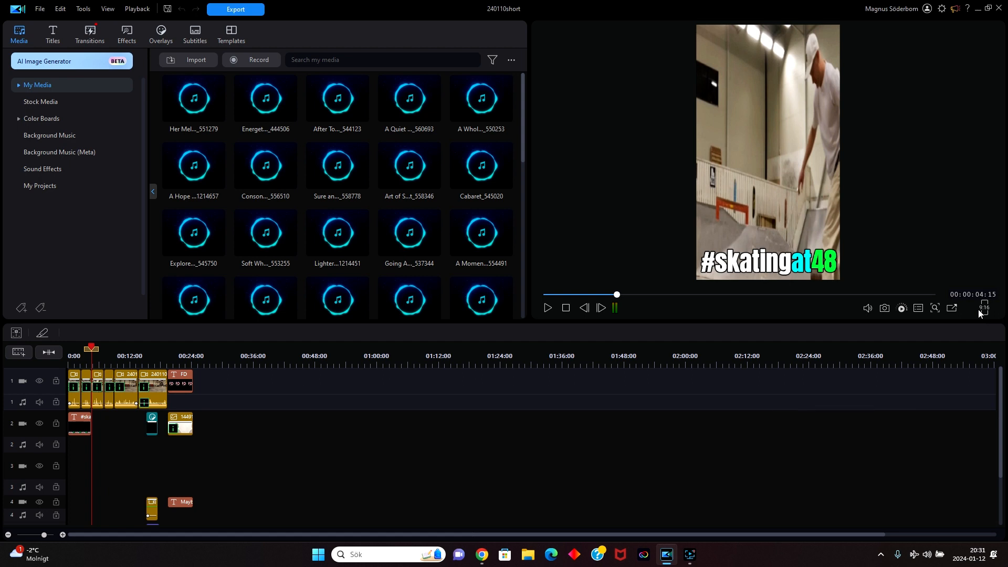
left_click(76, 357)
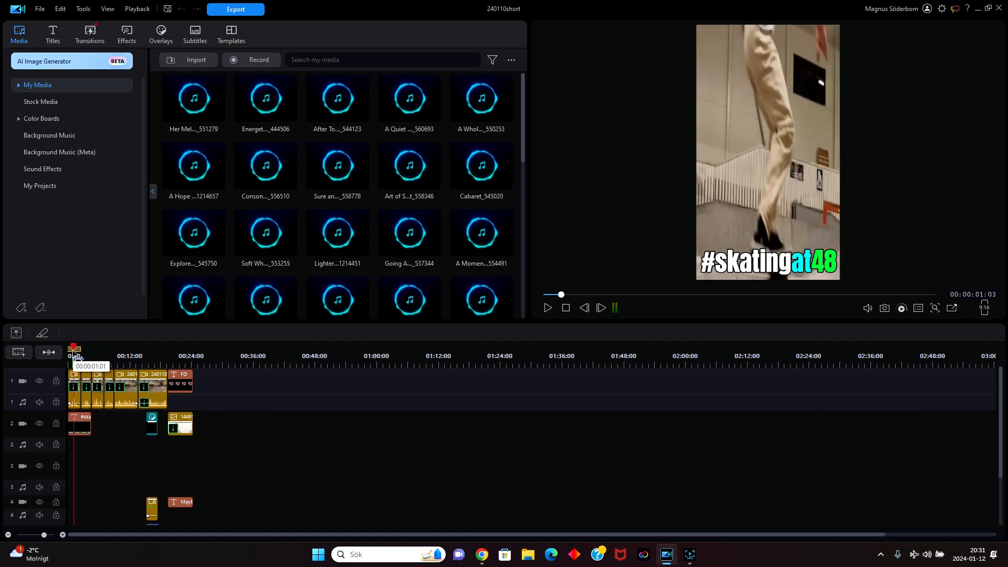
left_click(70, 352)
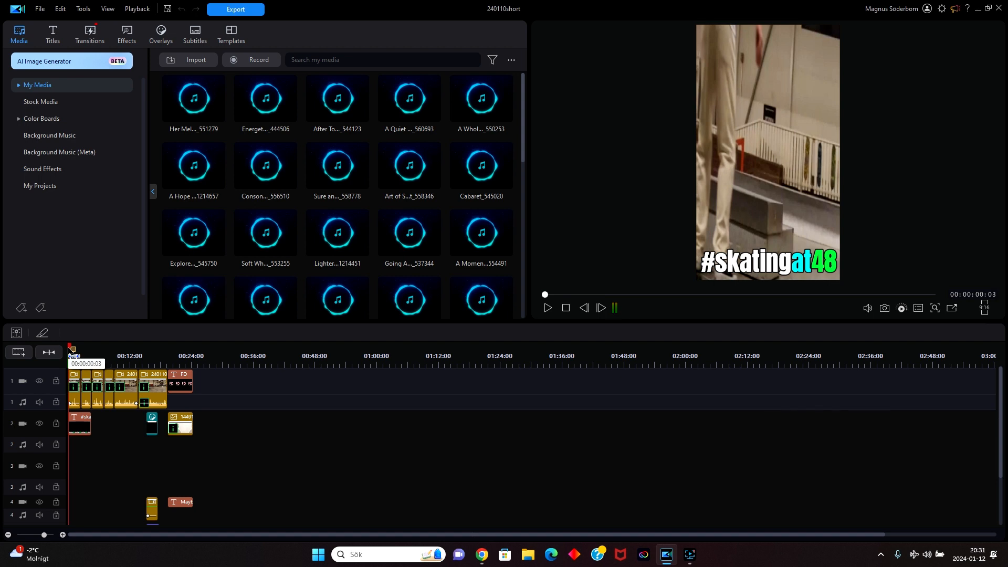
Preview the first track 1 clip's motion in Pan / Zoom, and unlock its width and height scale to make the aspect ratio Freeform.
left_click(76, 384)
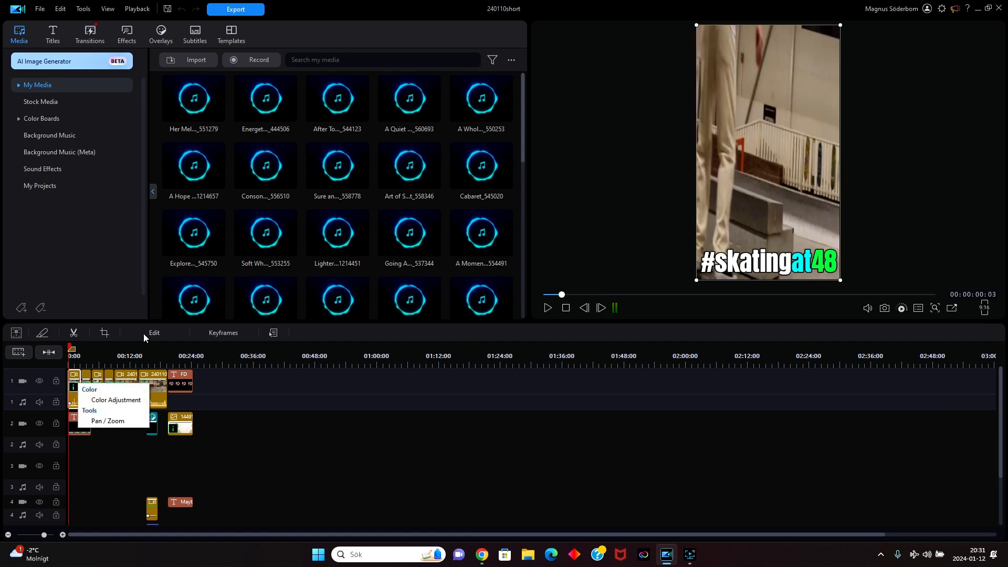
left_click(156, 333)
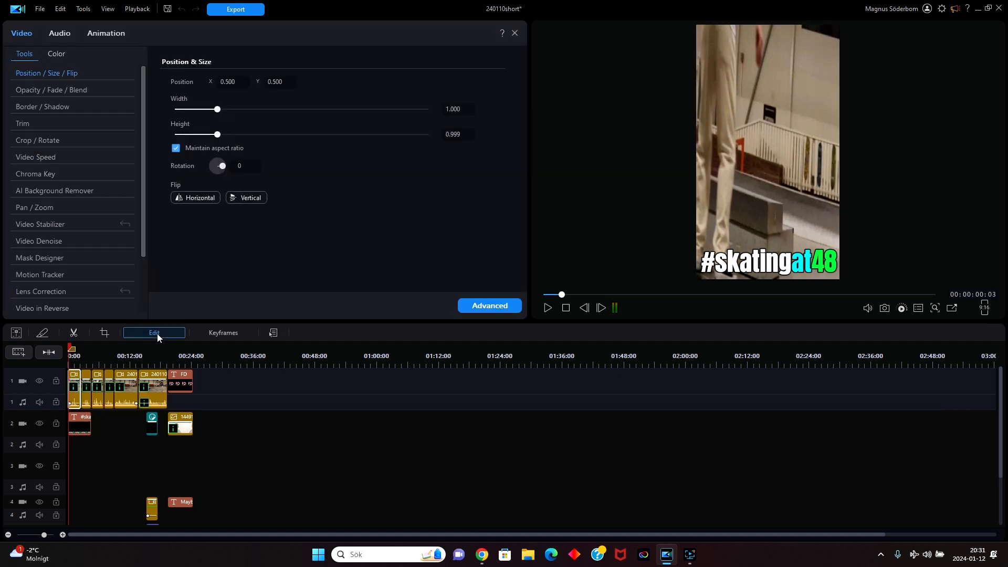
left_click(58, 209)
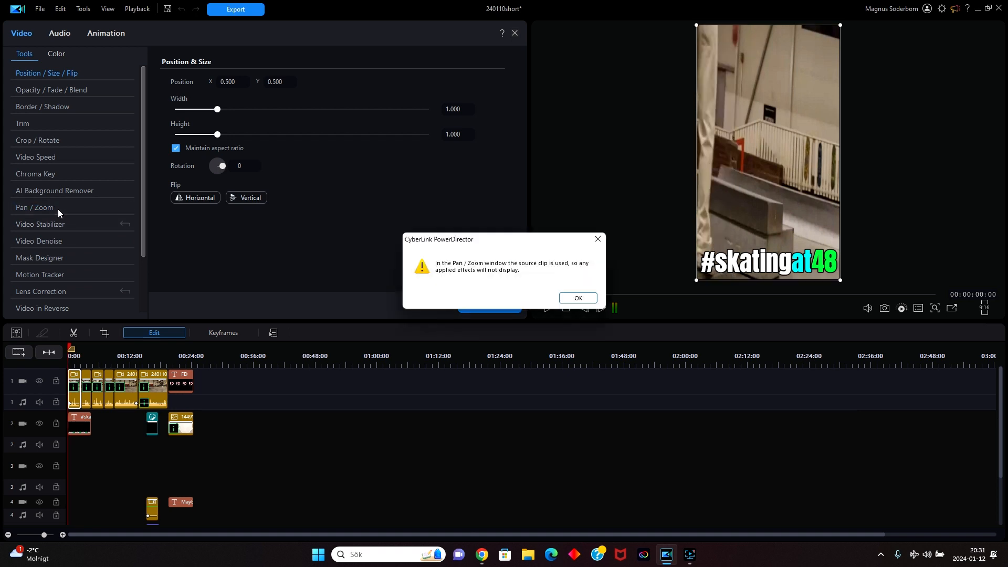
left_click(572, 302)
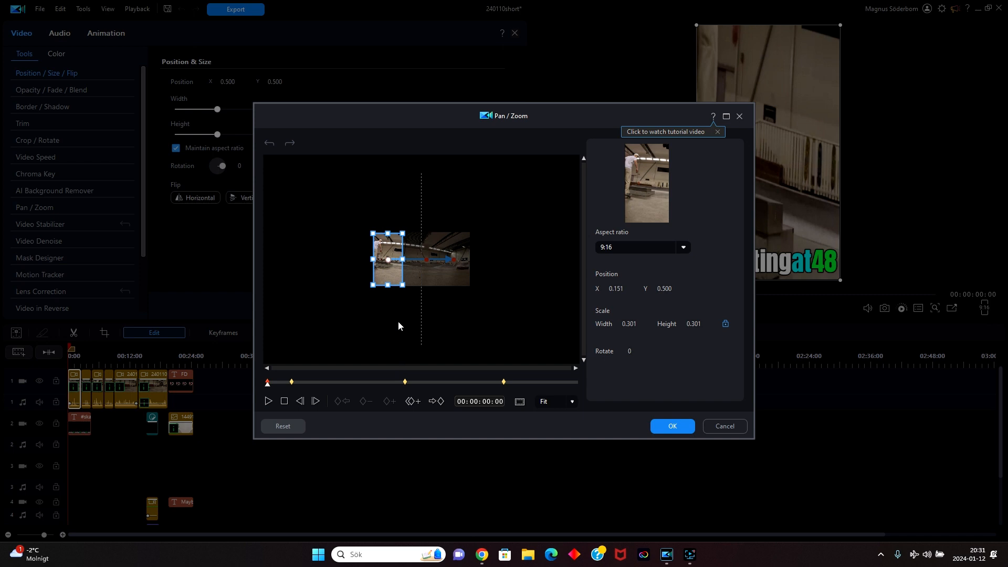
left_click(268, 401)
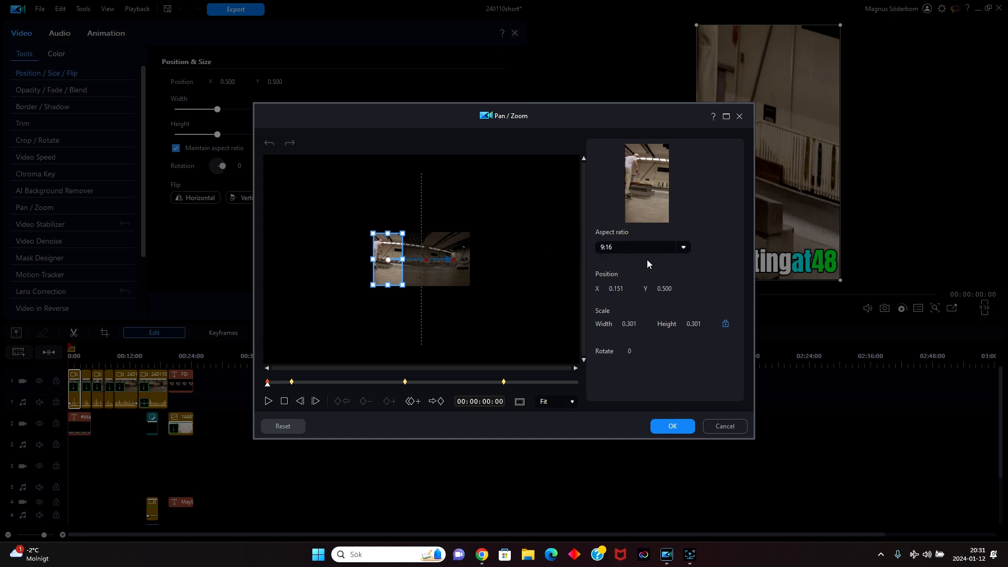
left_click(725, 325)
left_click(668, 427)
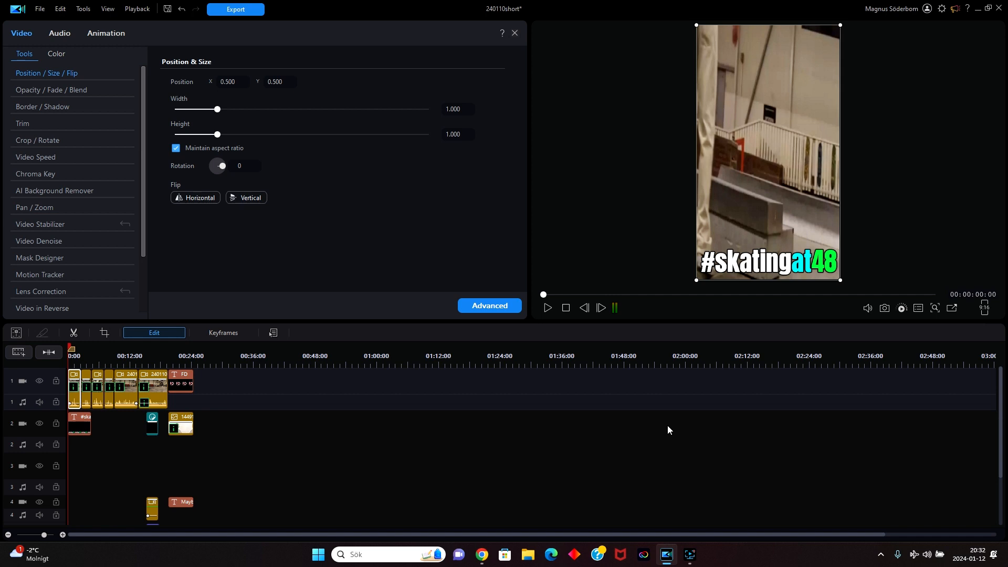
In the second clip's Pan / Zoom settings, unlock the scale ratio for a Freeform aspect and nudge the crop frame slightly.
left_click(89, 380)
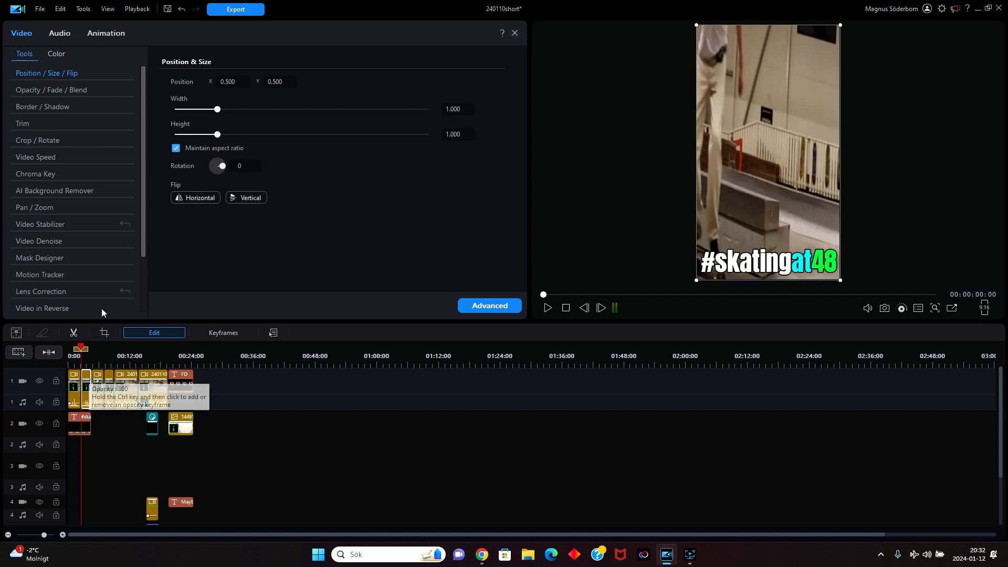
left_click(47, 210)
left_click(563, 298)
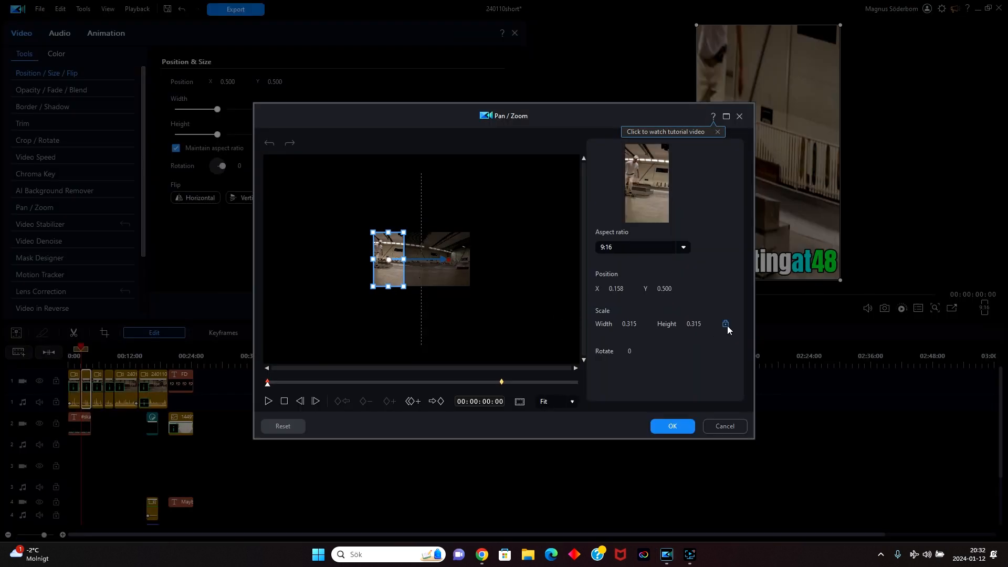
left_click(726, 325)
left_click_drag(390, 259, 390, 259)
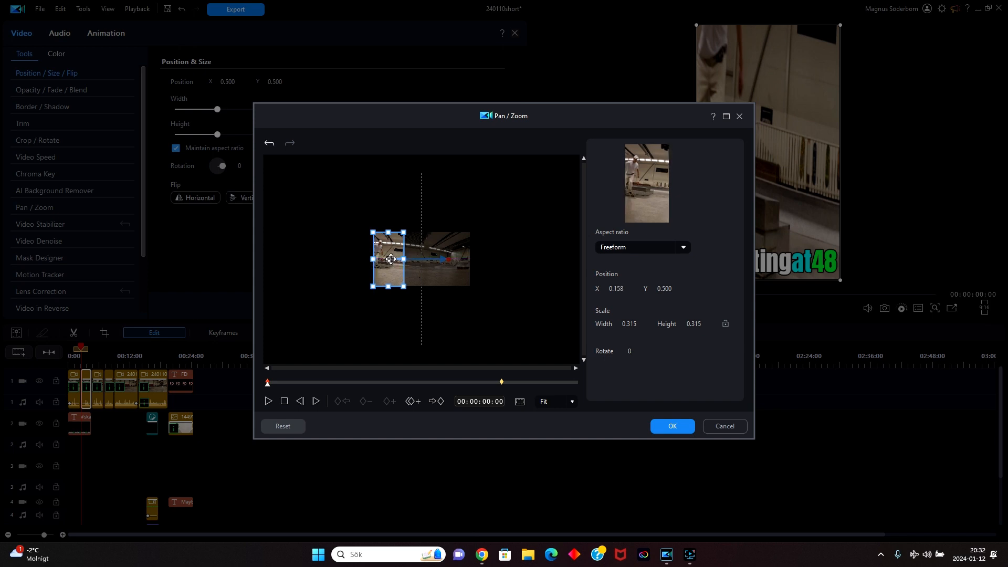
left_click(671, 425)
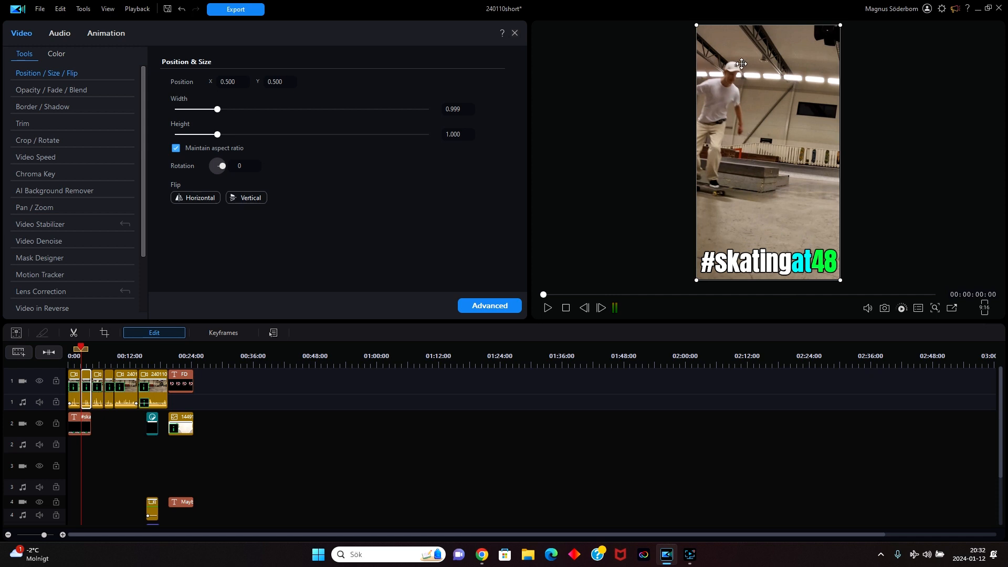
Unlock the scale ratio in the third clip's Pan / Zoom settings and shift the crop frame to about X 0.397.
left_click(100, 378)
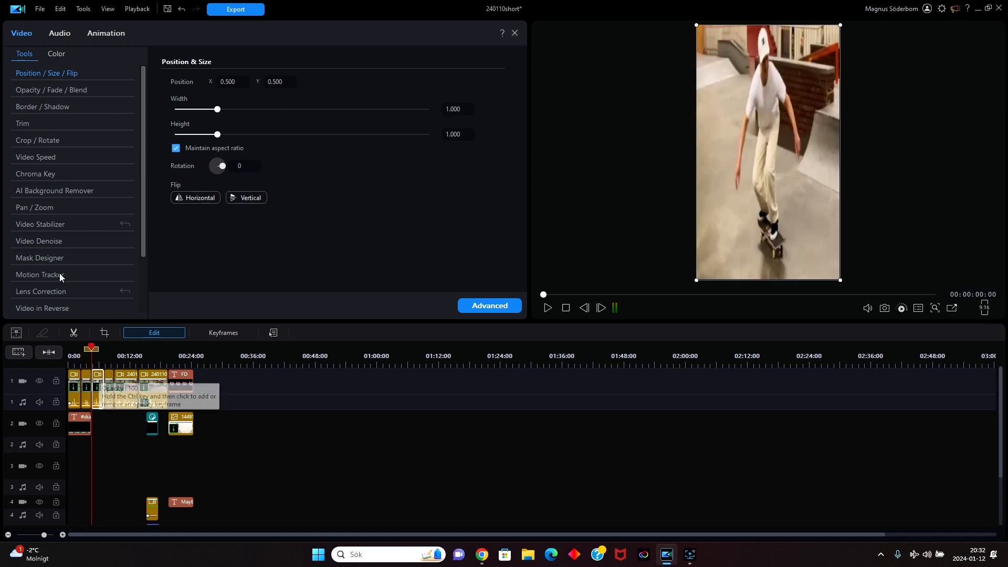
left_click(57, 208)
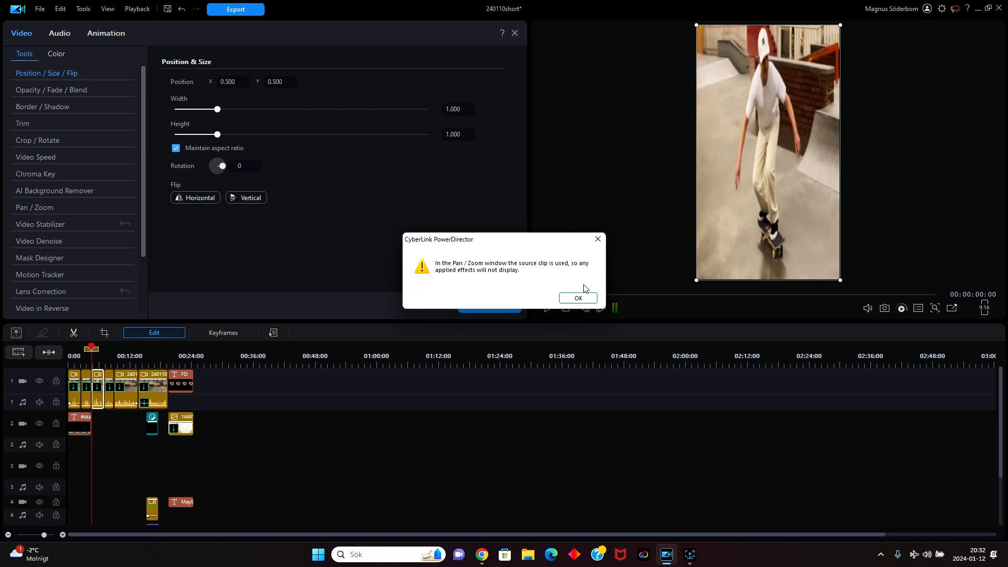
left_click(594, 298)
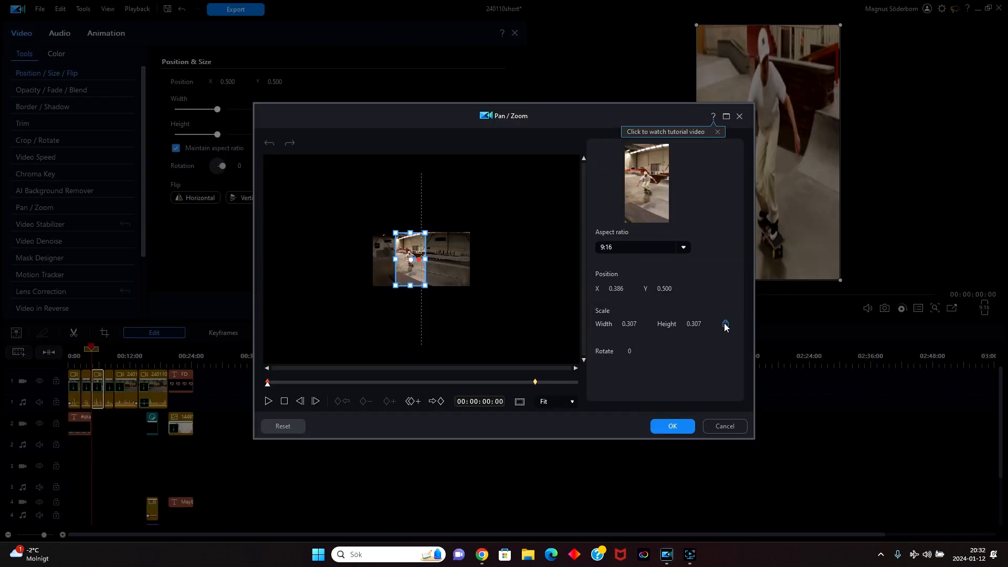
left_click(726, 325)
left_click_drag(411, 259, 417, 259)
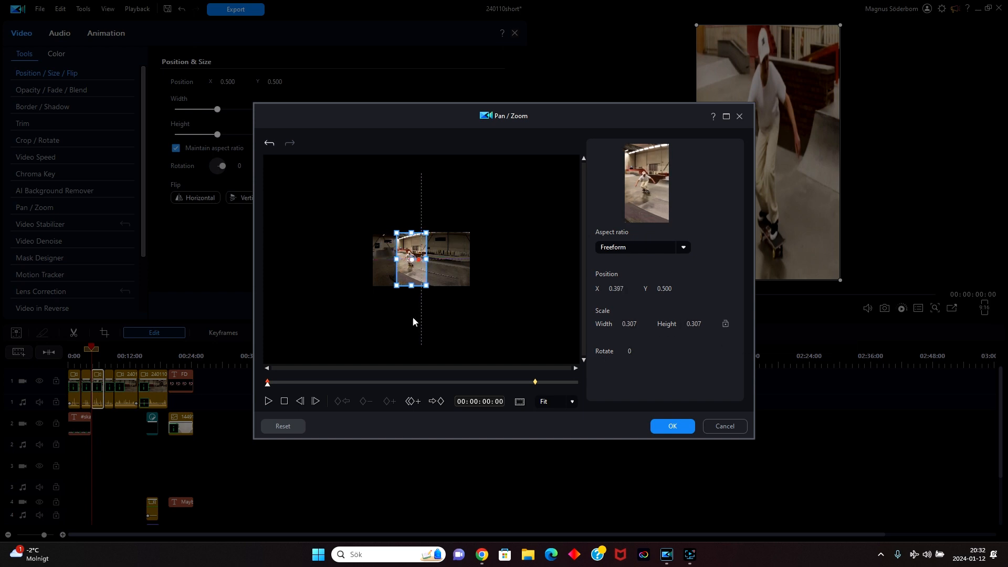
left_click(673, 427)
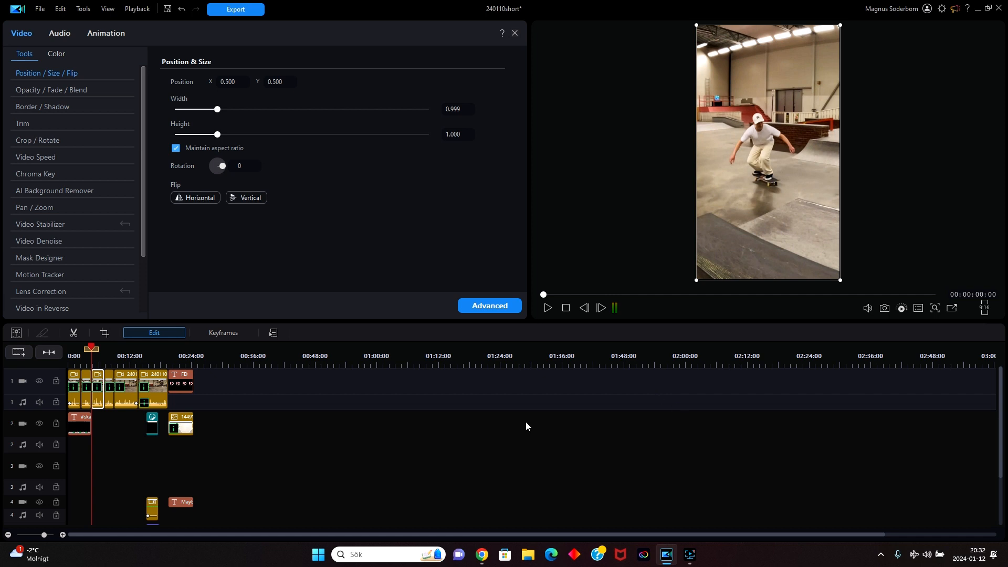
Unlock the scale ratio in the fourth clip's Pan / Zoom settings and shift the crop frame to about X 0.435.
left_click(111, 379)
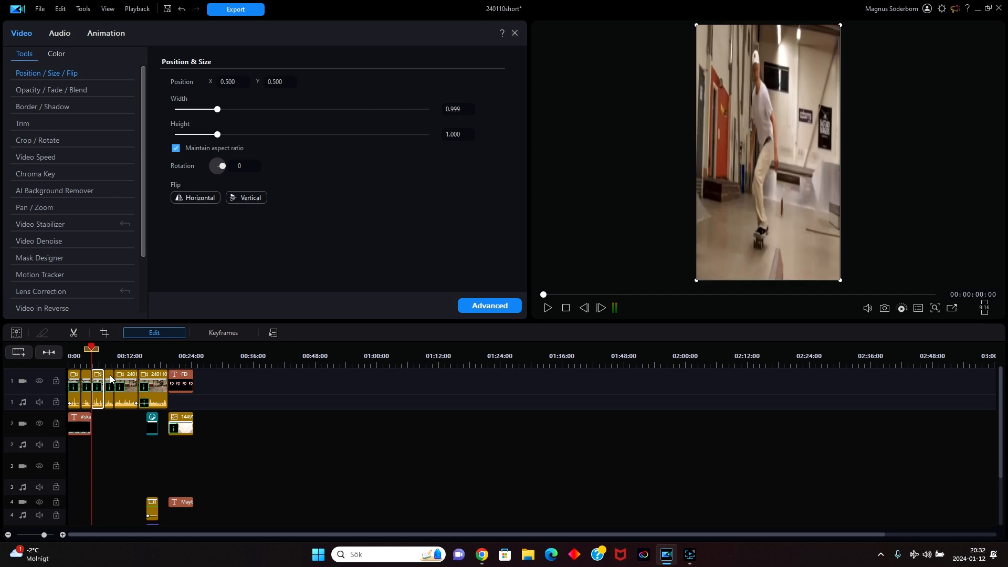
left_click(55, 210)
left_click(586, 300)
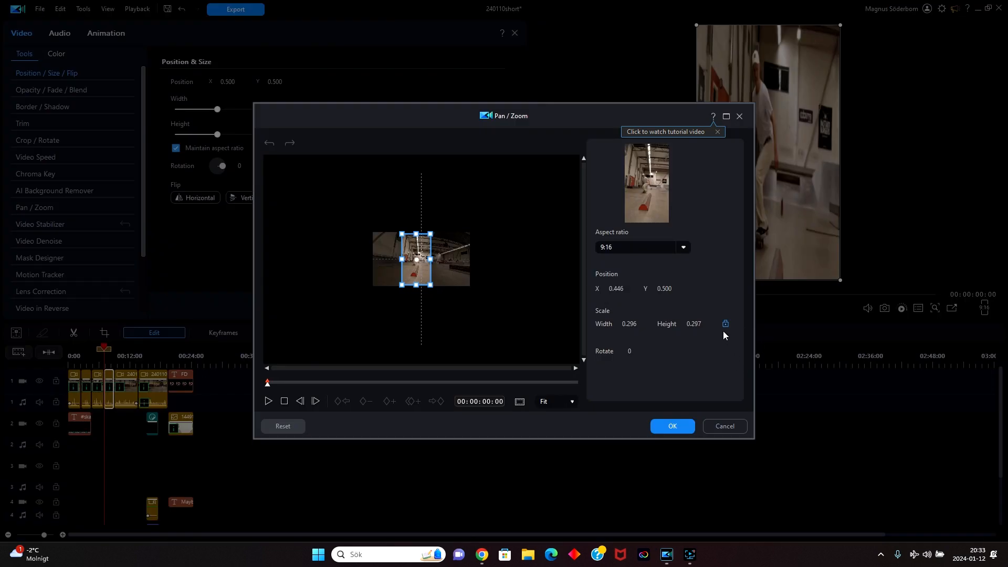
left_click(726, 325)
left_click_drag(417, 260, 418, 260)
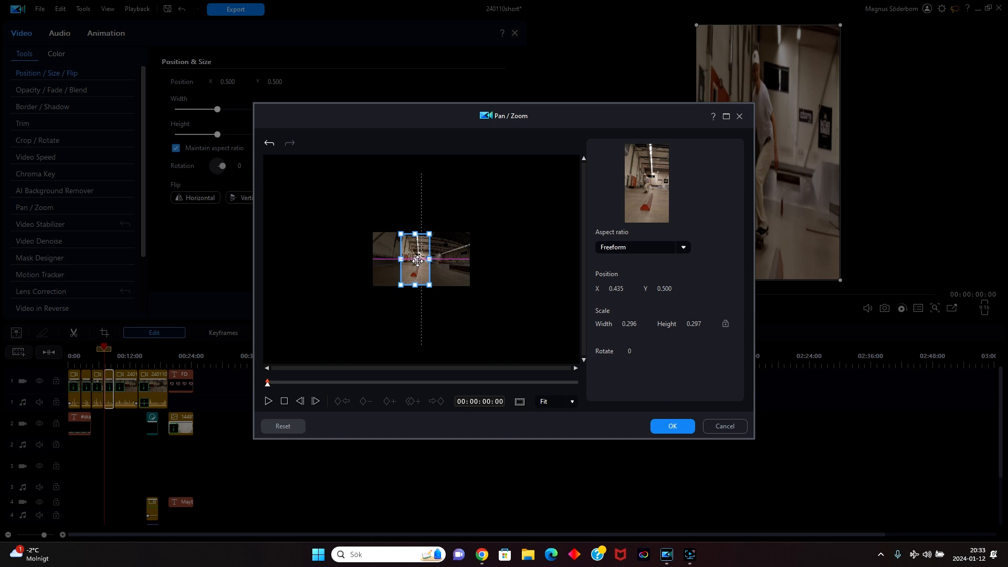
left_click(660, 432)
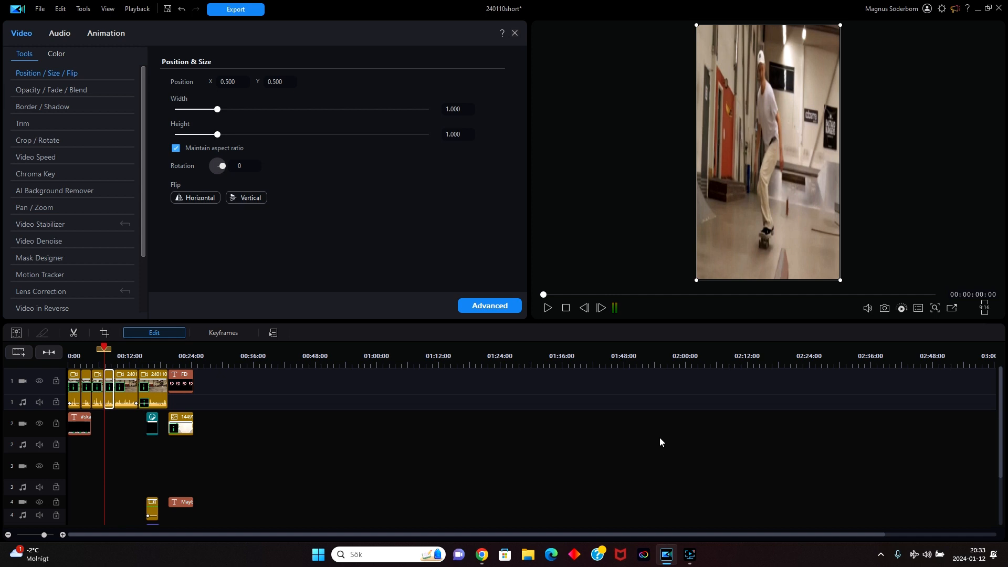
Unlock the scale ratio in the fifth clip's Pan / Zoom settings and shift the crop frame to about X 0.168.
left_click(131, 376)
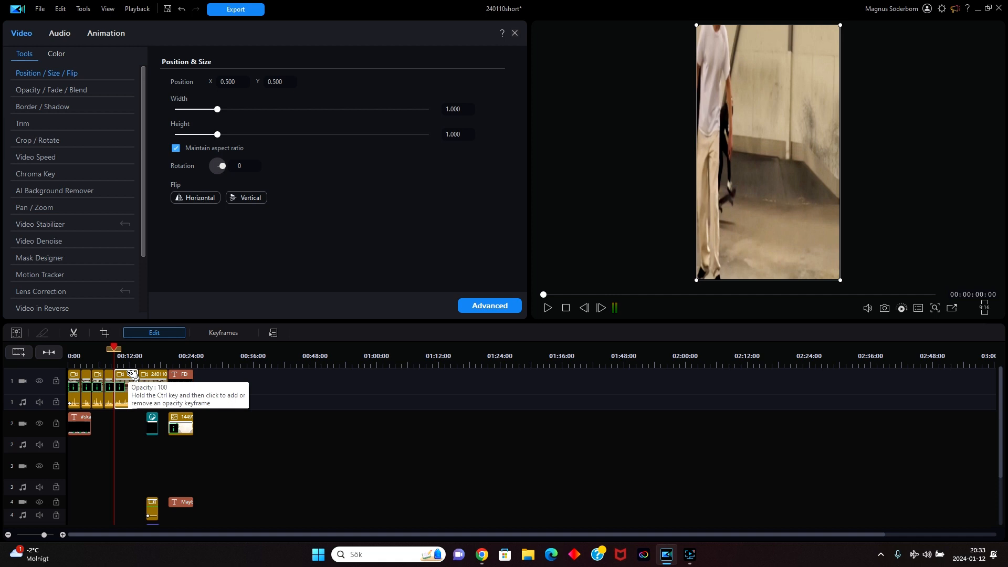
left_click(62, 211)
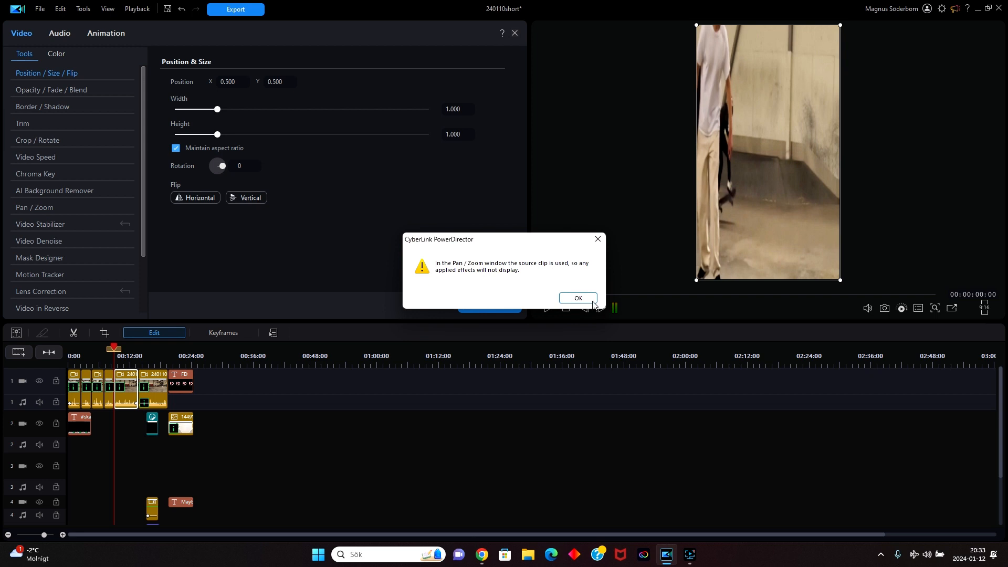
left_click(590, 300)
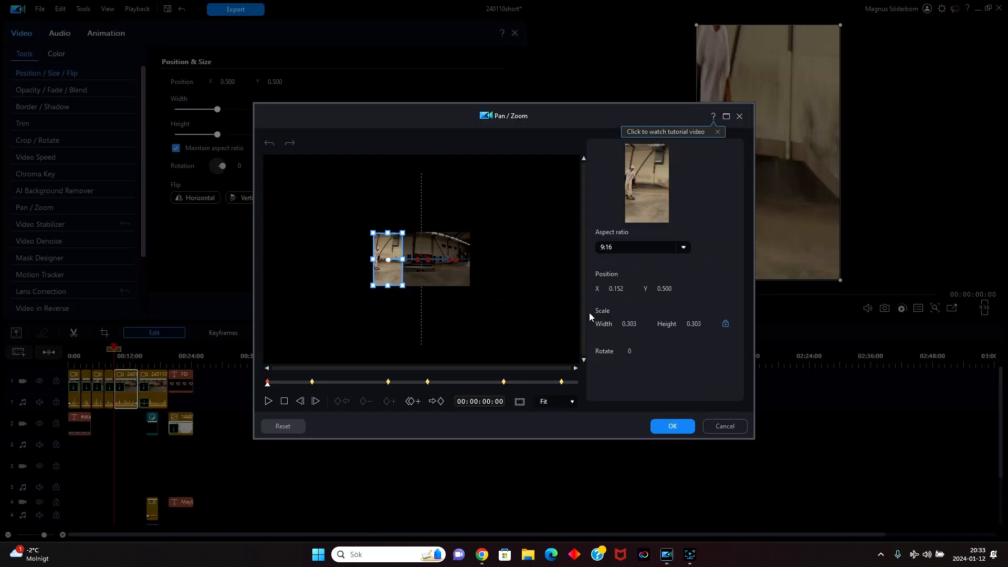
left_click(726, 324)
left_click_drag(385, 261, 388, 260)
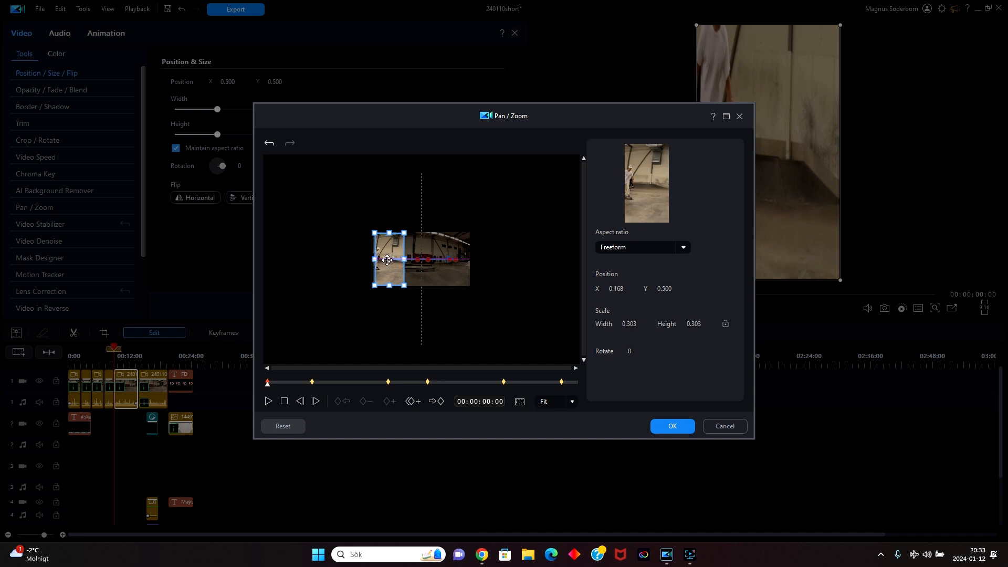
left_click(671, 421)
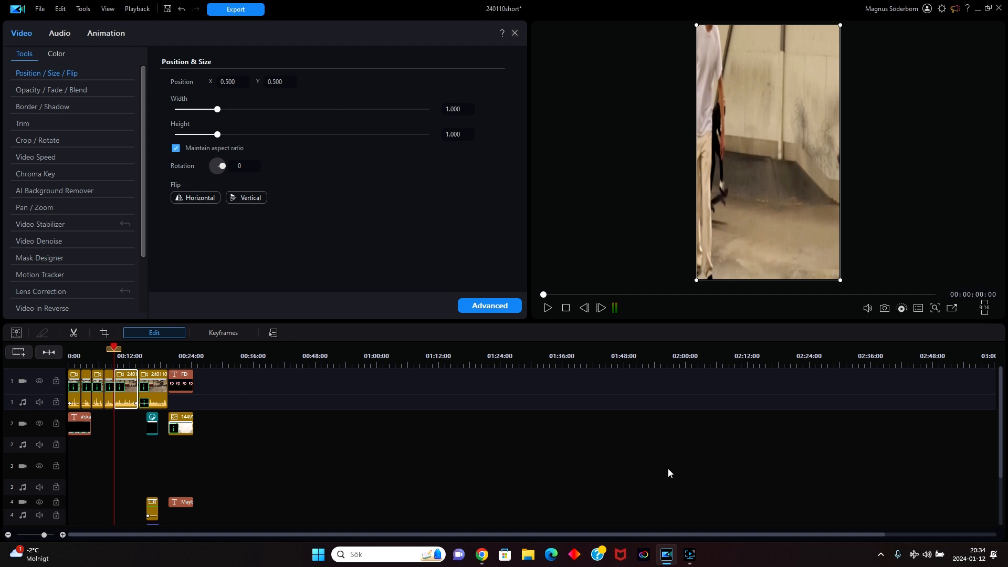
Reopen Pan / Zoom for the first clip and nudge its Freeform crop frame slightly sideways.
left_click(74, 374)
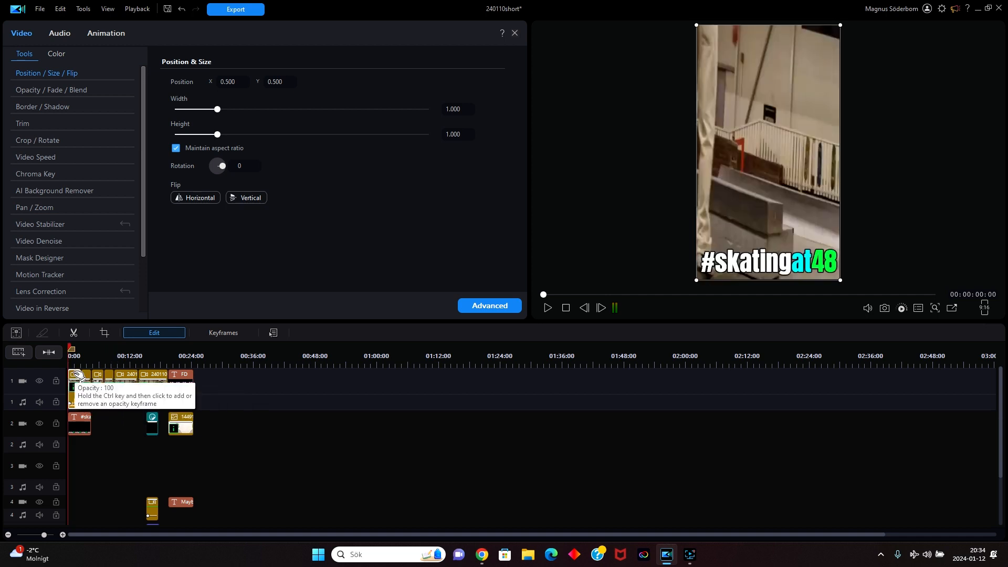
left_click(51, 203)
left_click(584, 298)
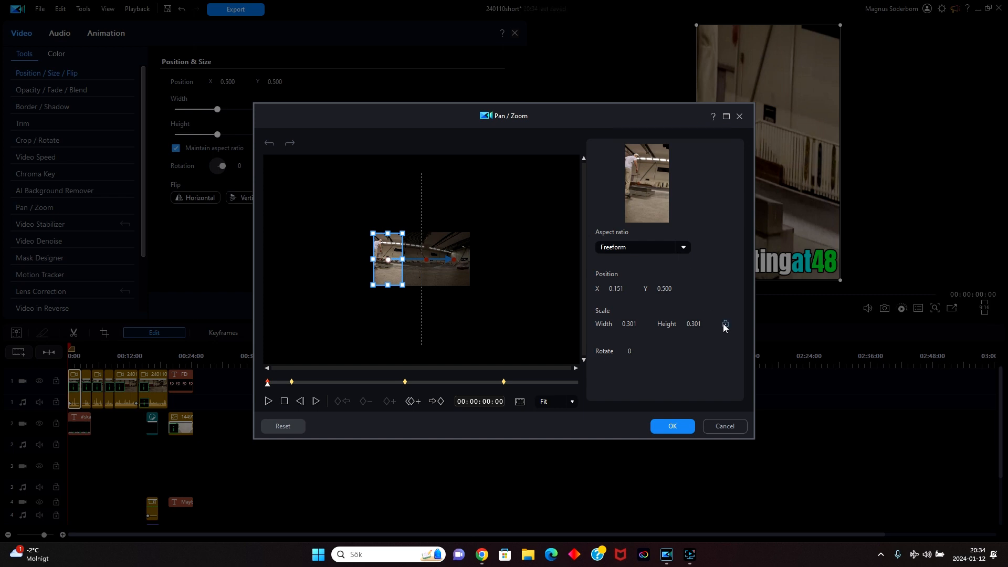
left_click_drag(388, 263, 386, 263)
left_click(668, 423)
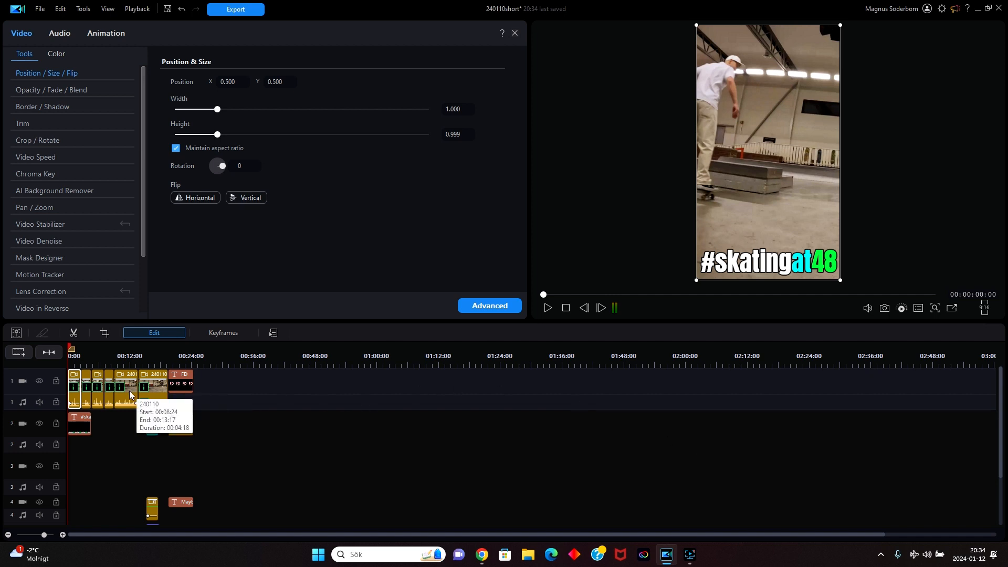
Try to correct the fourth clip's distortion by reopening its Pan / Zoom settings and applying them again.
left_click(112, 395)
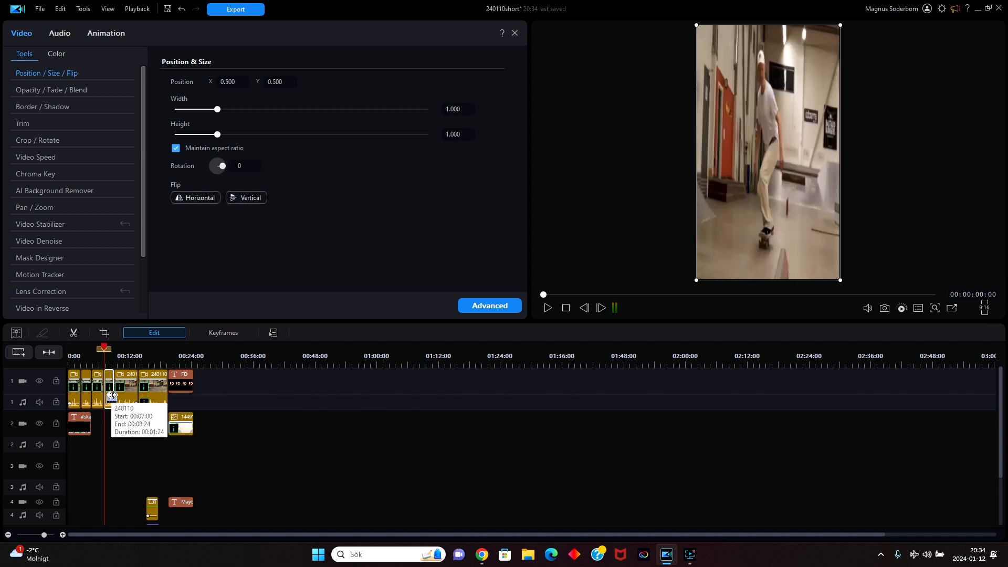
left_click(45, 208)
left_click(595, 296)
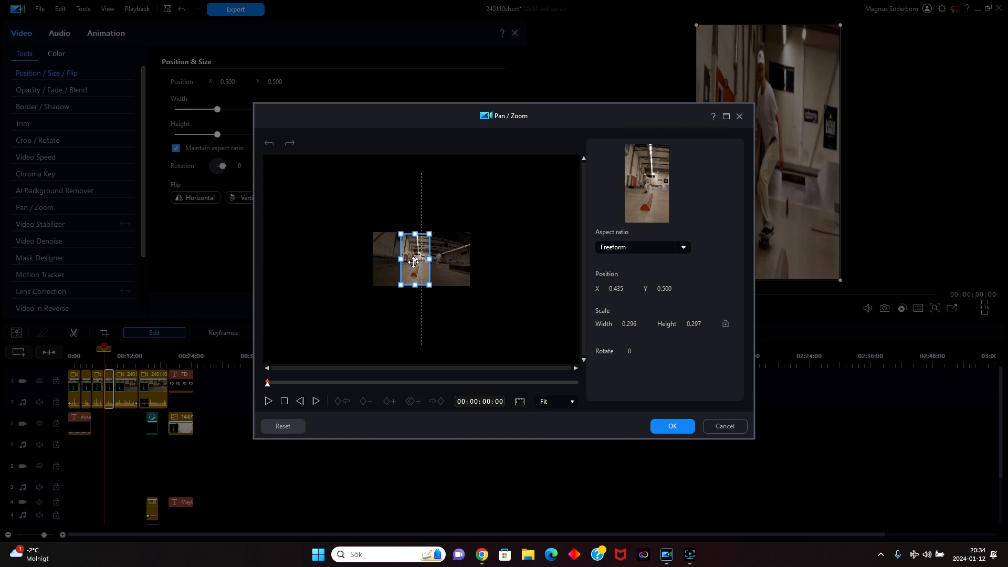
left_click(671, 426)
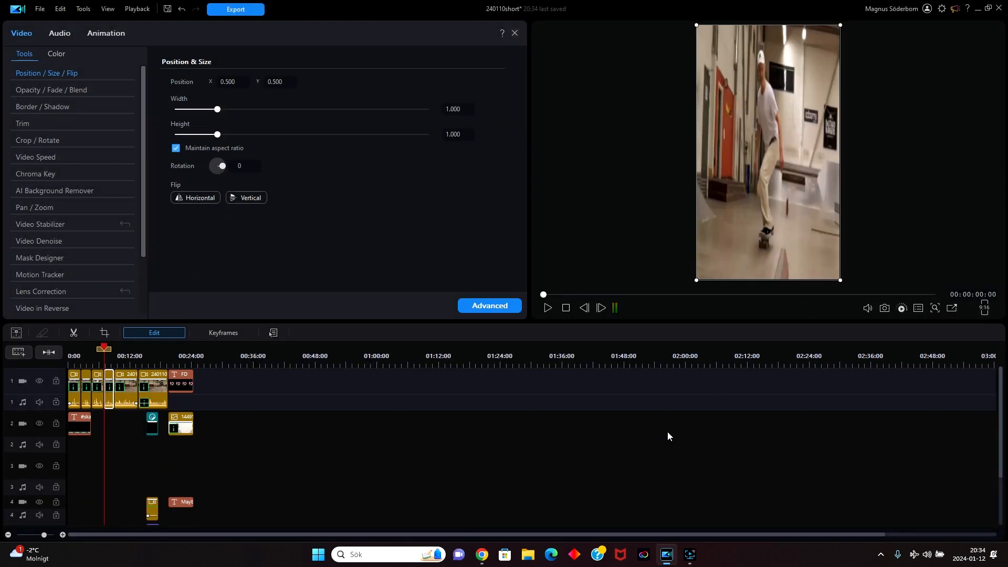